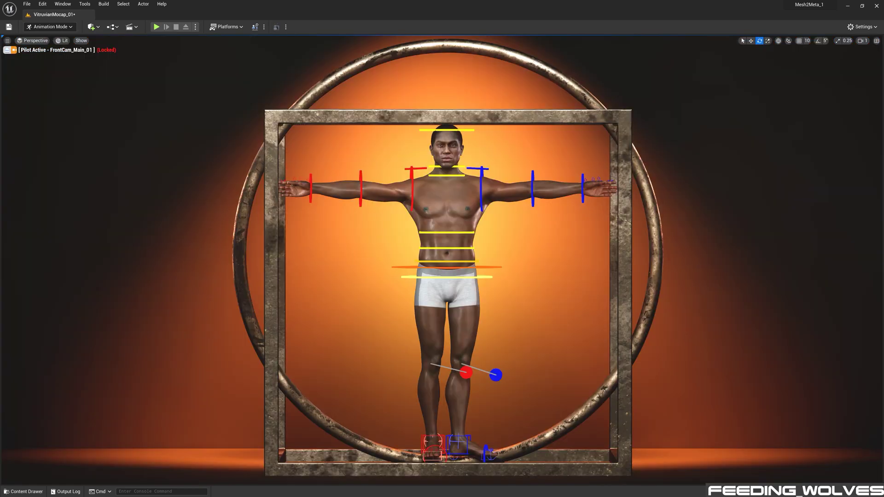
# Step: Spread the legs by moving the red foot and knee pole left and the blue knee pole right
pyautogui.press('w')
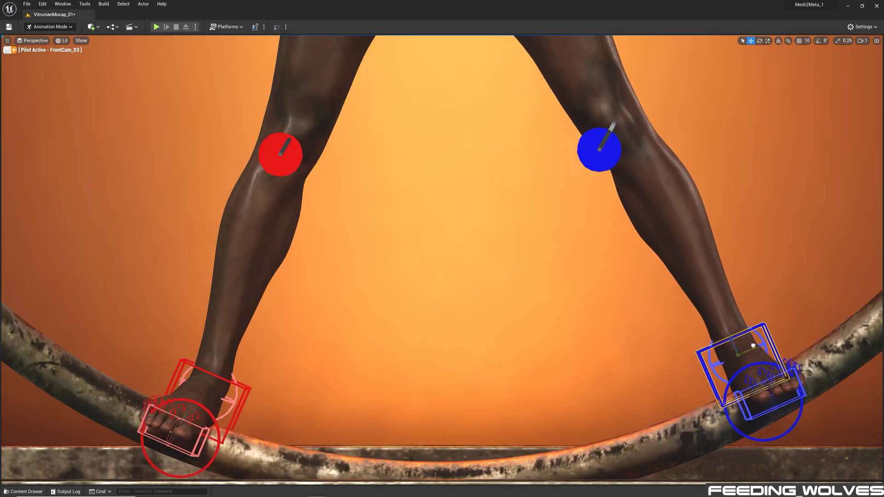
pyautogui.click(187, 384)
pyautogui.moveTo(187, 384); pyautogui.dragTo(164, 377)
pyautogui.moveTo(297, 142); pyautogui.dragTo(210, 141)
pyautogui.moveTo(603, 144); pyautogui.dragTo(720, 132)
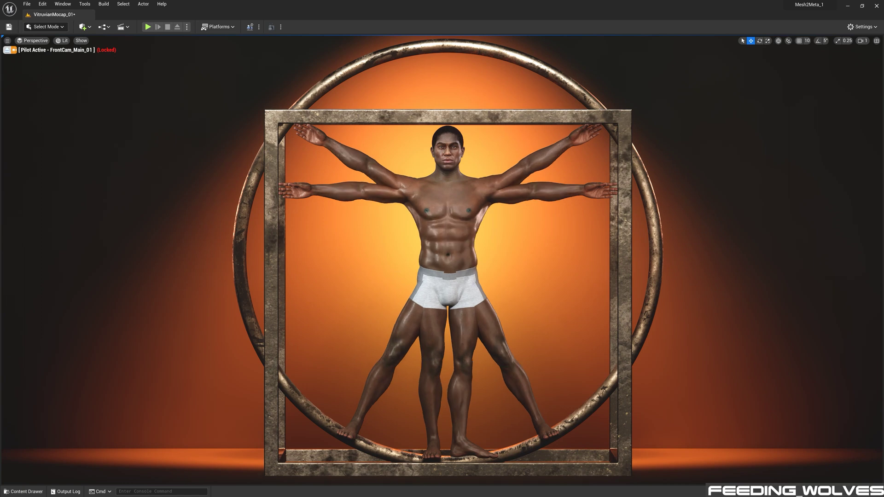
# Step: Convert the T-pose and spread-limbed figures into static mesh EnzoVitruvian_Ref saved in Meshes
pyautogui.click(386, 196)
pyautogui.keyDown('ctrl'); pyautogui.click(385, 178); pyautogui.keyUp('ctrl')
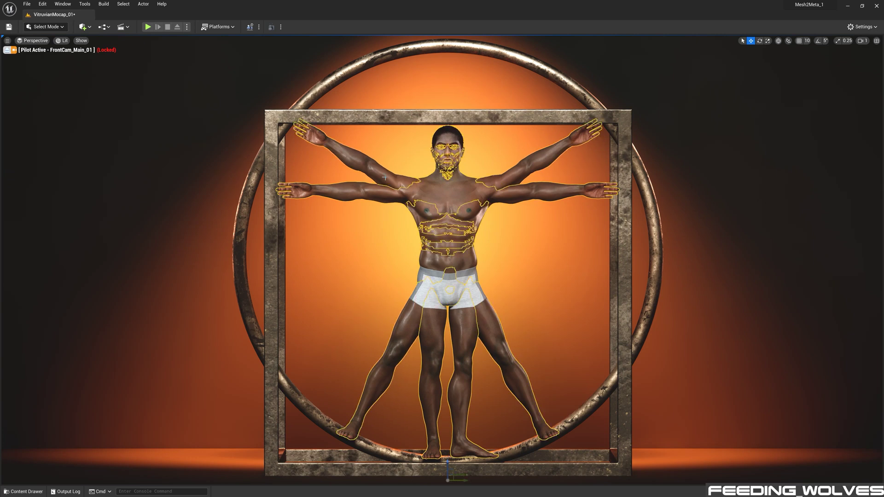
pyautogui.click(143, 5)
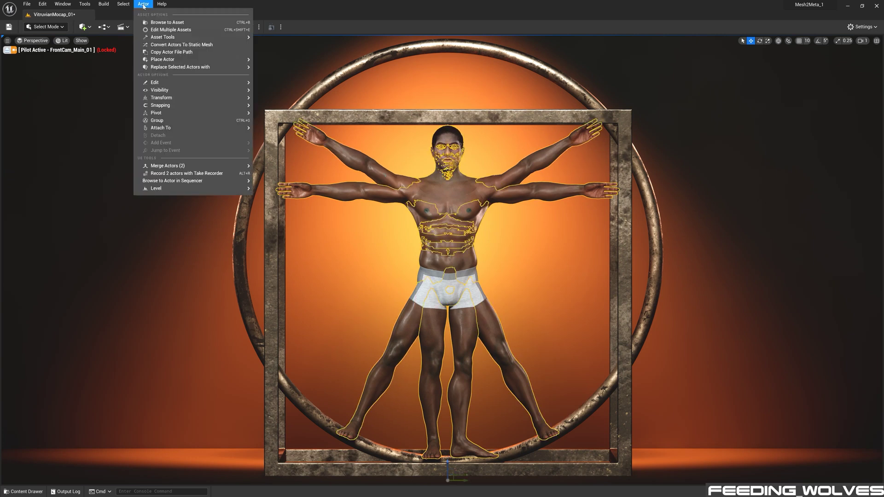
pyautogui.click(163, 45)
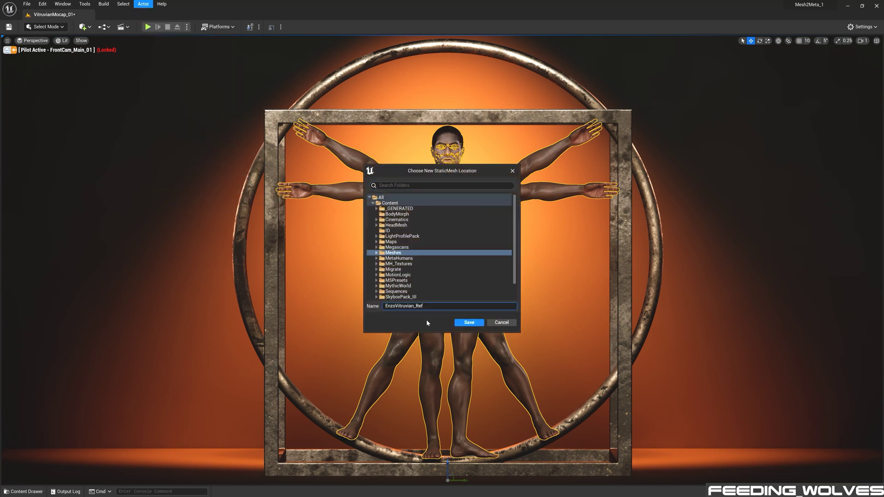
pyautogui.click(468, 322)
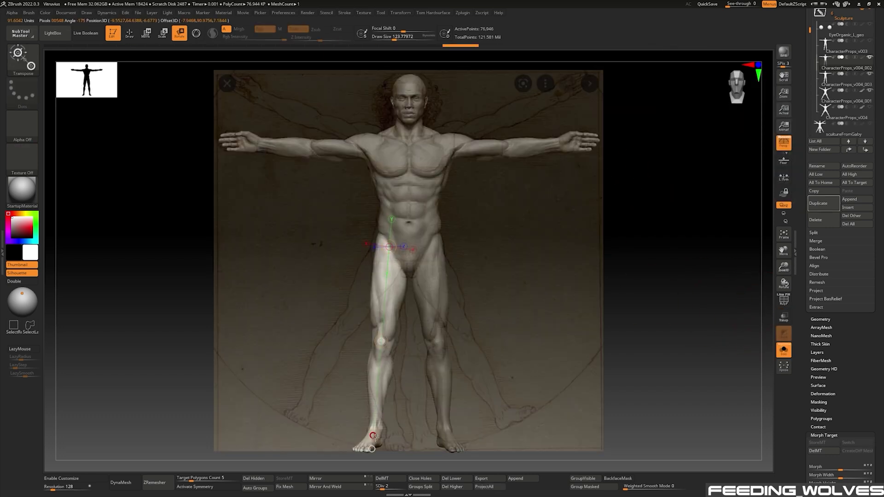
# Step: Adjust the leg near the foot and bend a fingertip joint with Transpose
pyautogui.moveTo(366, 438); pyautogui.dragTo(394, 431)
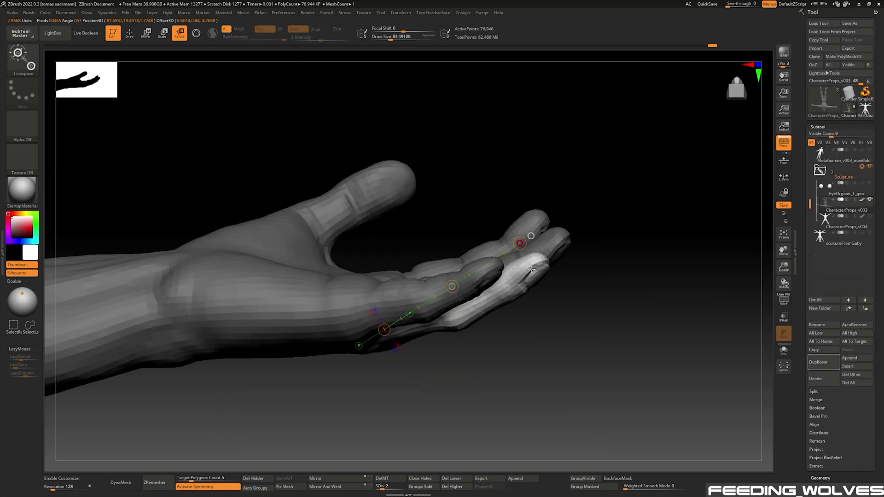
pyautogui.moveTo(525, 248); pyautogui.dragTo(520, 270)
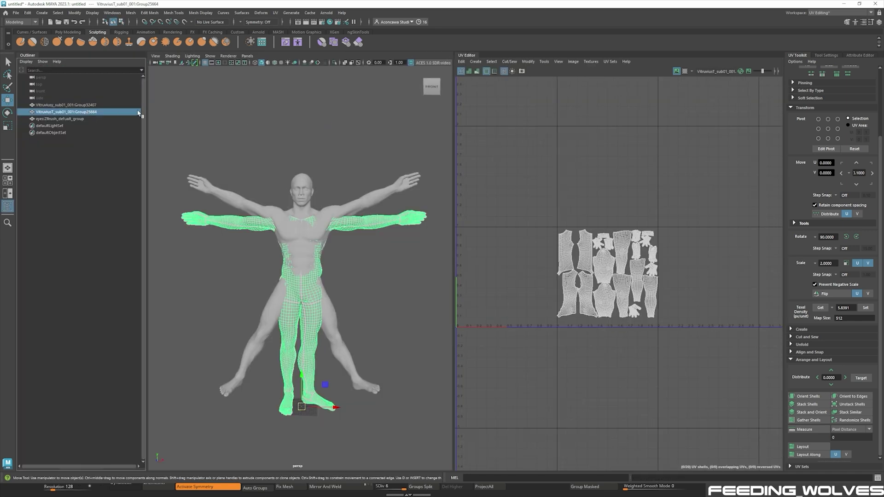
# Step: Select the statue mesh in the Outliner
pyautogui.click(86, 106)
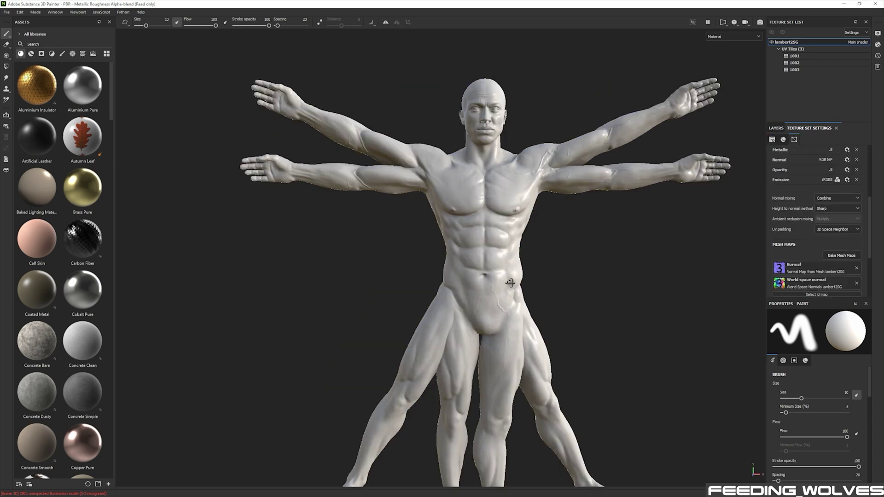
# Step: Preview the baked normal map and inspect the statue's back and face
pyautogui.keyDown('alt'); pyautogui.moveTo(415, 249); pyautogui.dragTo(531, 245); pyautogui.keyUp('alt')
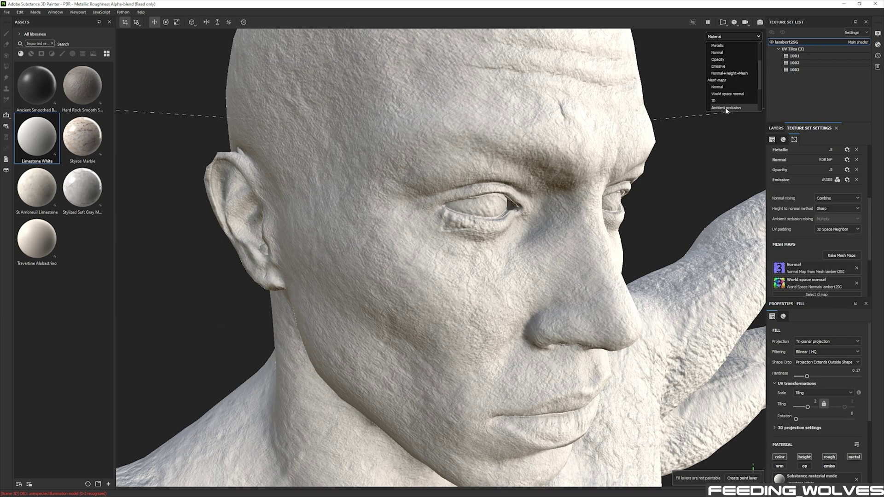
pyautogui.click(726, 108)
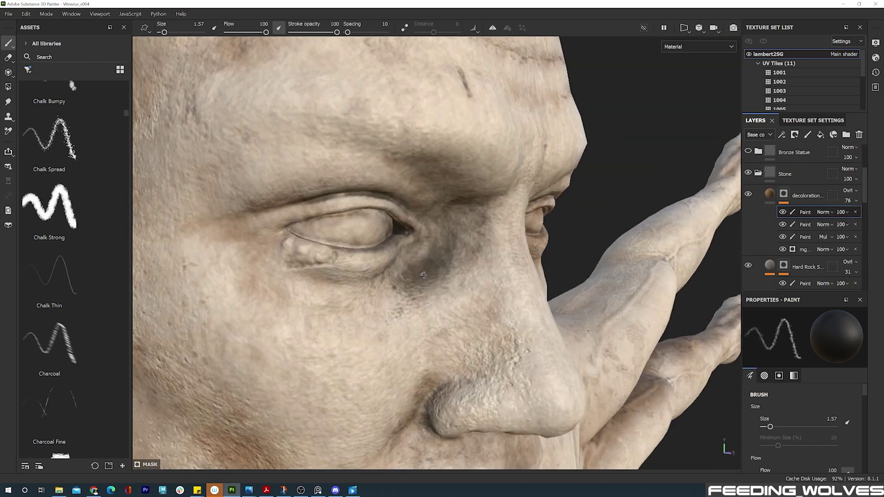
pyautogui.keyDown('alt'); pyautogui.moveTo(423, 275); pyautogui.dragTo(337, 255); pyautogui.keyUp('alt')
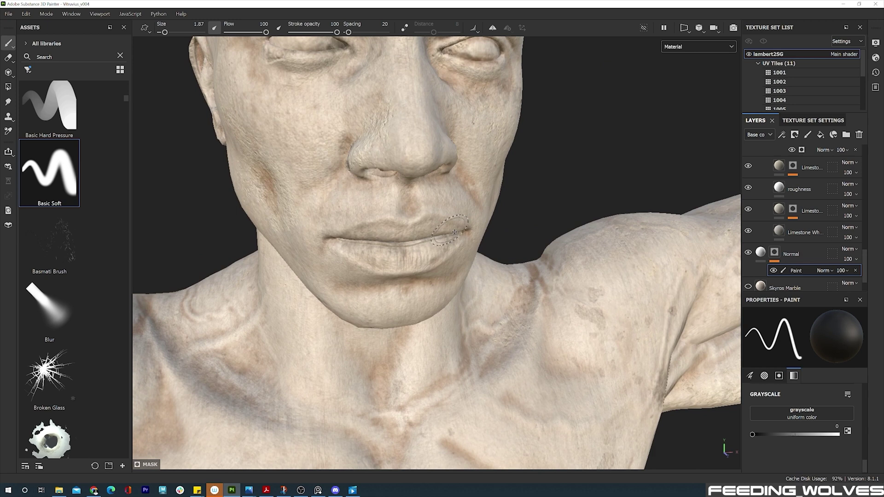
pyautogui.scroll(5, 307, 230)
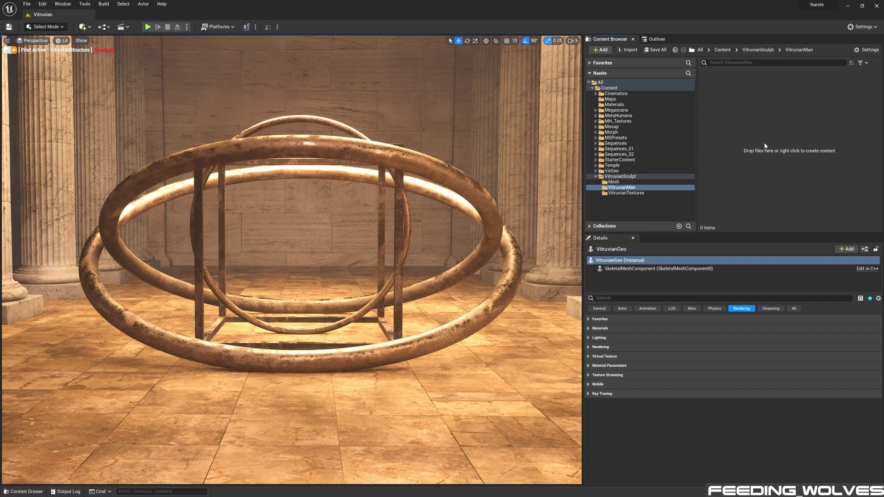
# Step: Import VitruvianMan_01 from File Explorer with Build Nanite enabled and open the mesh
pyautogui.hotkey('alt', 'Tab')
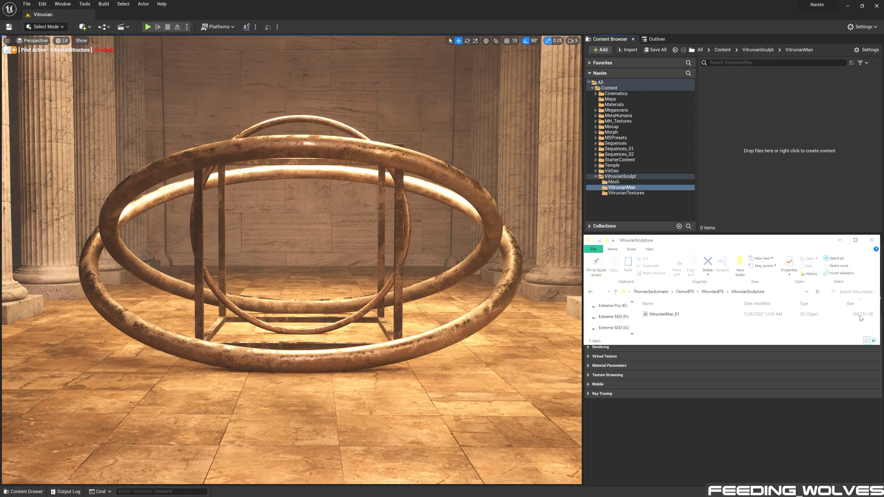
pyautogui.moveTo(666, 315); pyautogui.dragTo(761, 169)
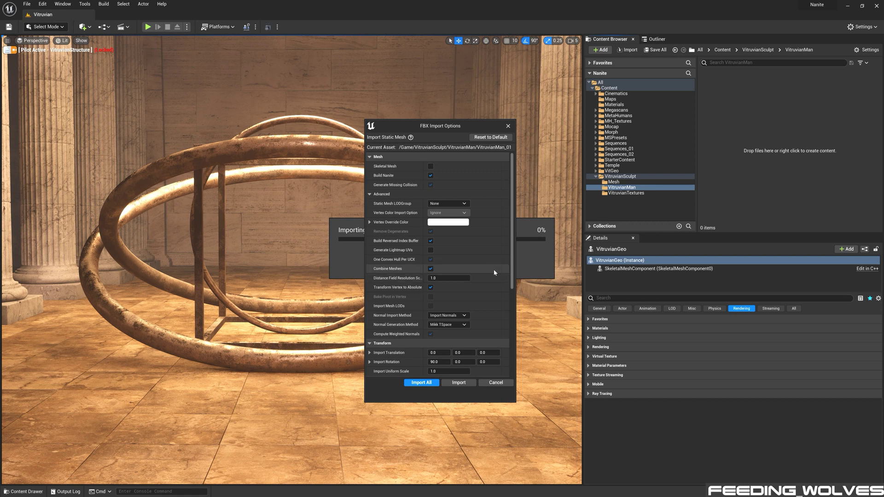
pyautogui.click(460, 383)
pyautogui.doubleClick(720, 95)
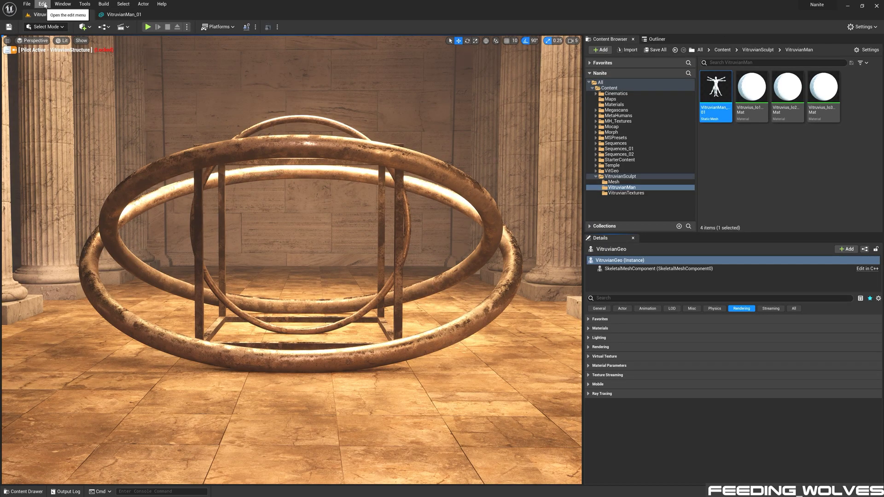
# Step: Enable virtual texture support in Project Settings and return to the Vitruvian level
pyautogui.click(42, 4)
pyautogui.click(75, 106)
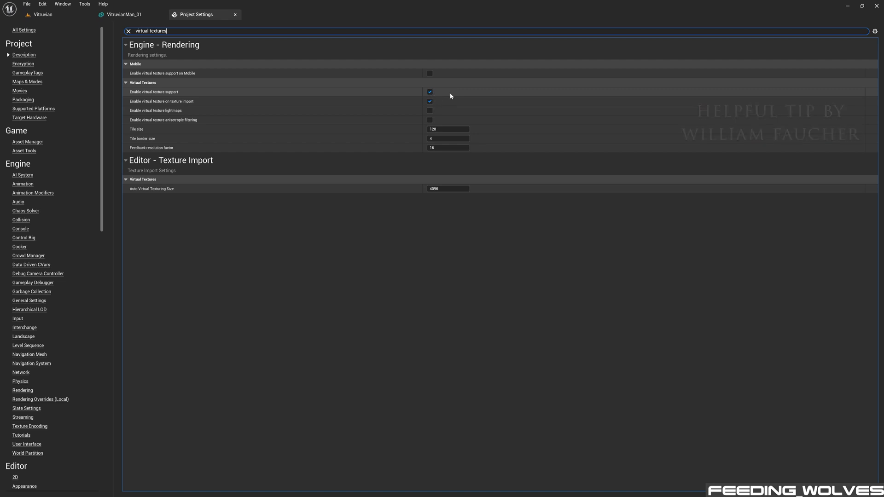
pyautogui.click(46, 15)
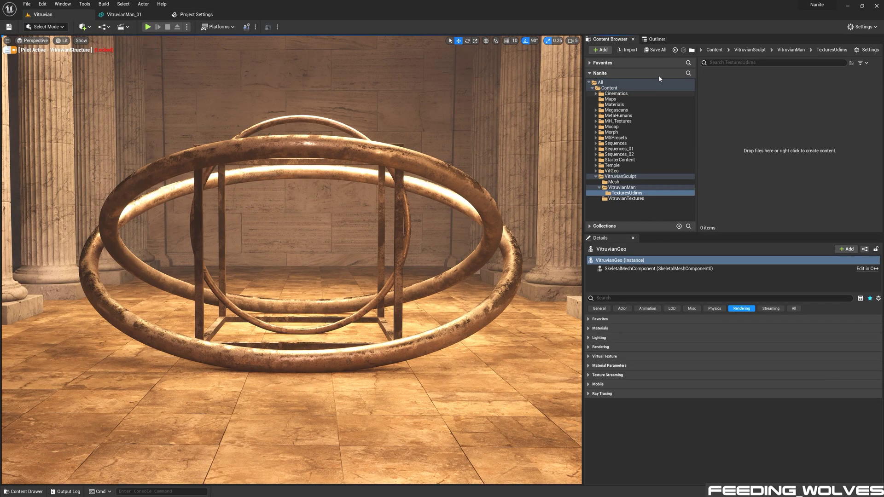
# Step: Import the MeshtoMeta BaseColor, Normal and Roughness .1001 tiles into TexturesUdims
pyautogui.click(629, 50)
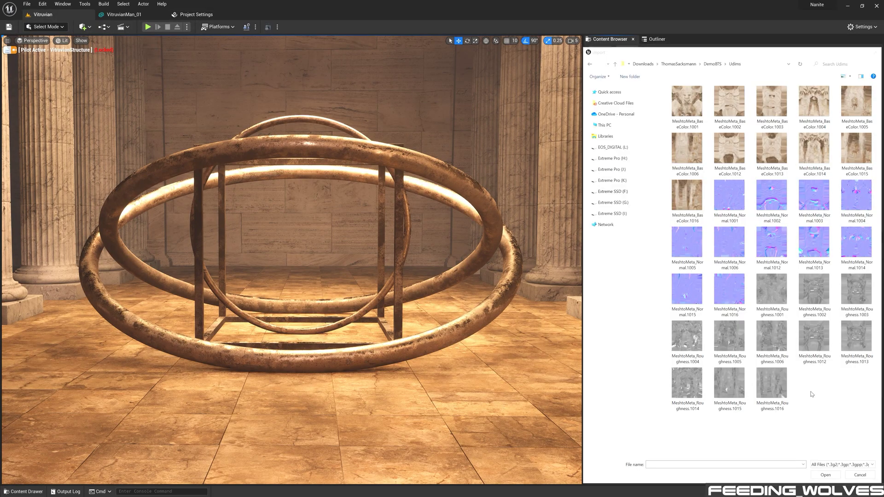
pyautogui.click(686, 103)
pyautogui.keyDown('ctrl'); pyautogui.click(723, 203); pyautogui.keyUp('ctrl')
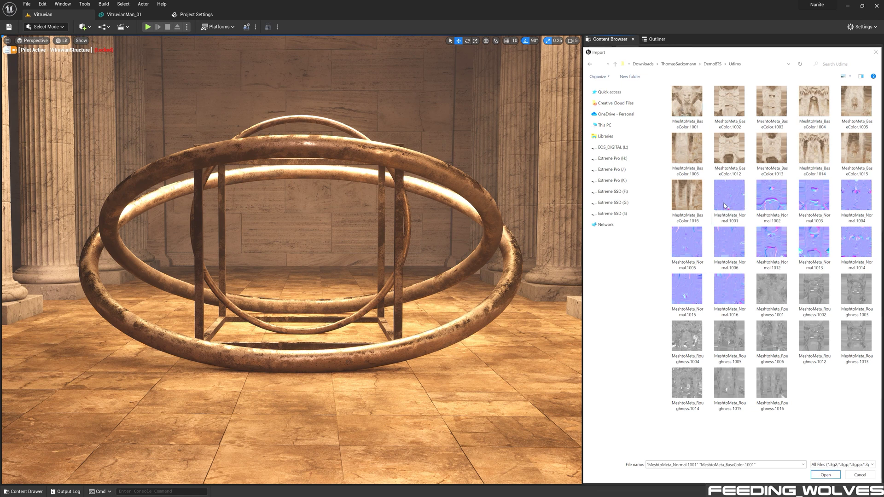
pyautogui.keyDown('ctrl'); pyautogui.click(772, 295); pyautogui.keyUp('ctrl')
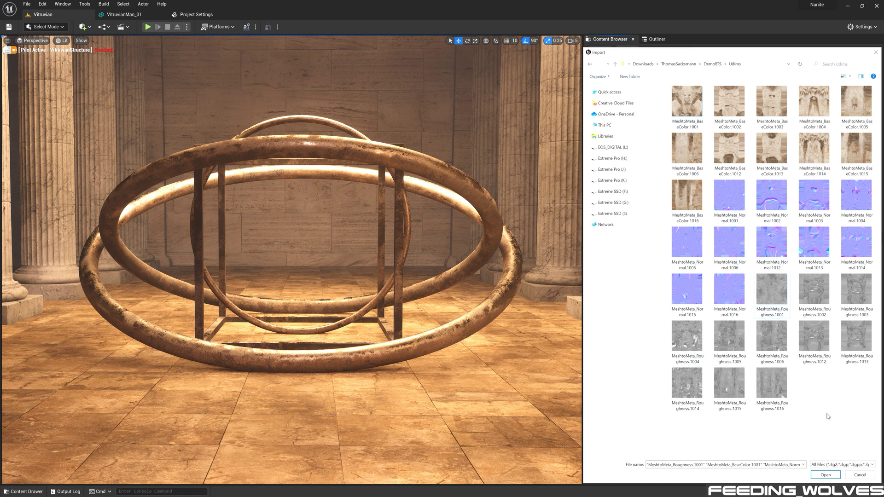
pyautogui.click(827, 475)
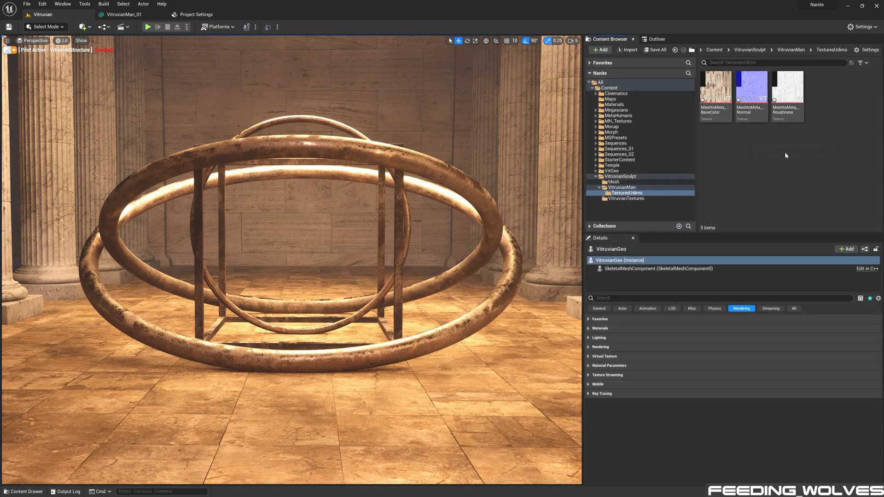
# Step: Open the UDIM textures and view BaseColor, Normal and Roughness in turn
pyautogui.moveTo(712, 91)
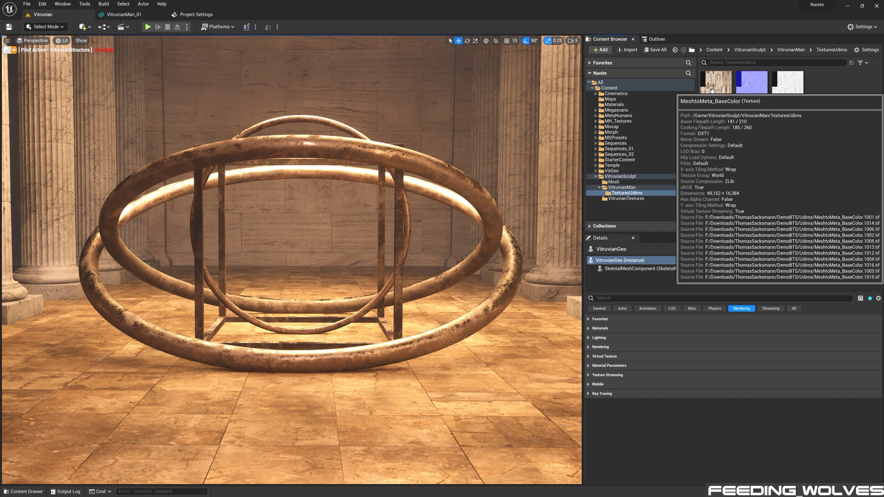
pyautogui.doubleClick(712, 83)
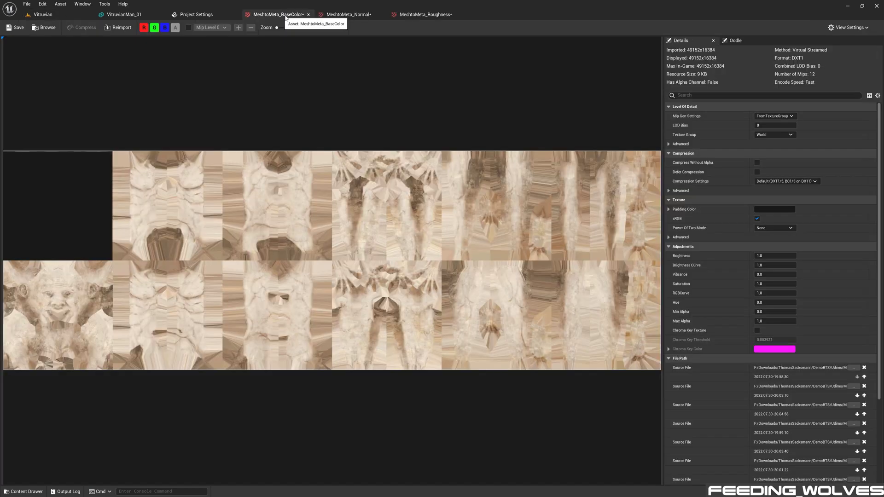
pyautogui.click(340, 19)
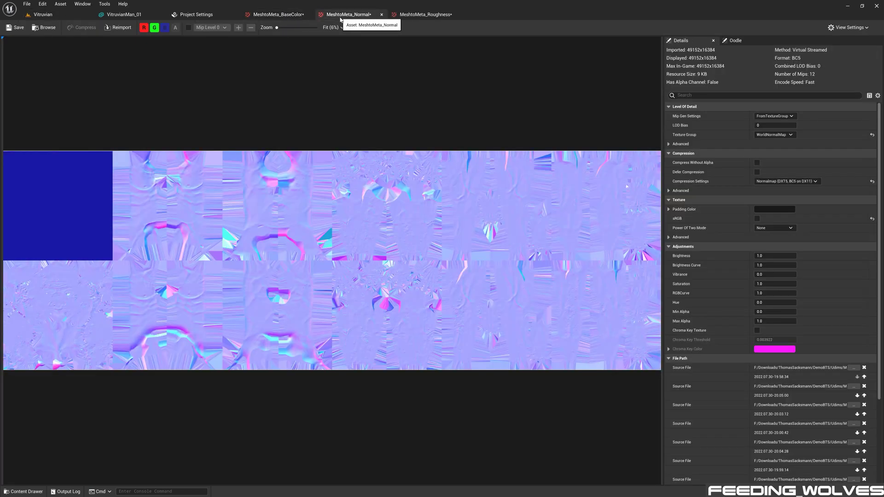
pyautogui.click(404, 16)
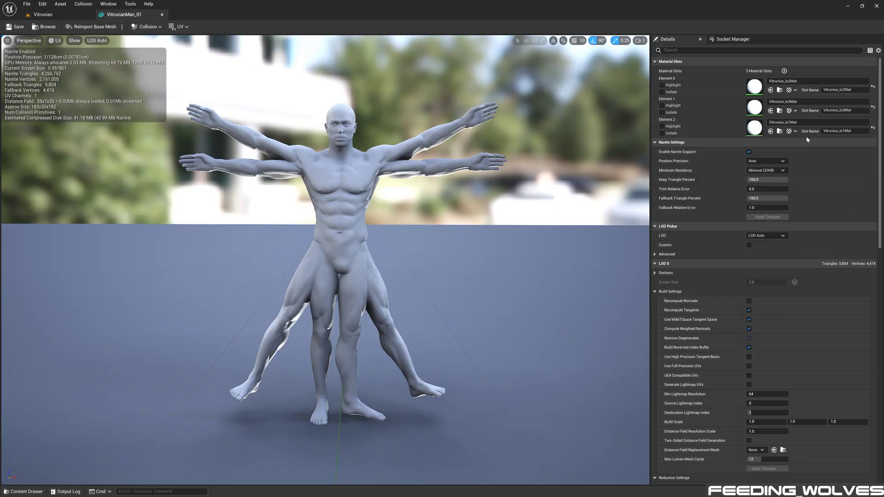
# Step: Open Vitruvius_lo2Mat and assign it to the Element 1 and Element 2 slots
pyautogui.doubleClick(755, 86)
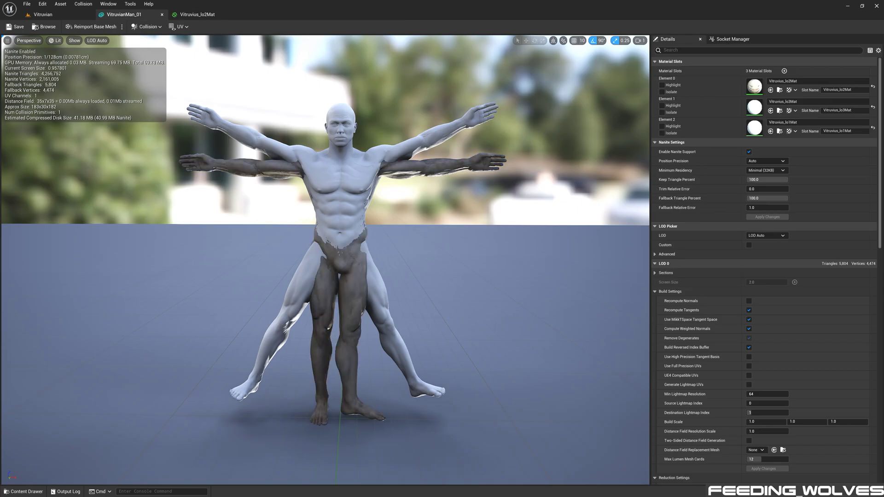
pyautogui.click(771, 111)
pyautogui.click(770, 131)
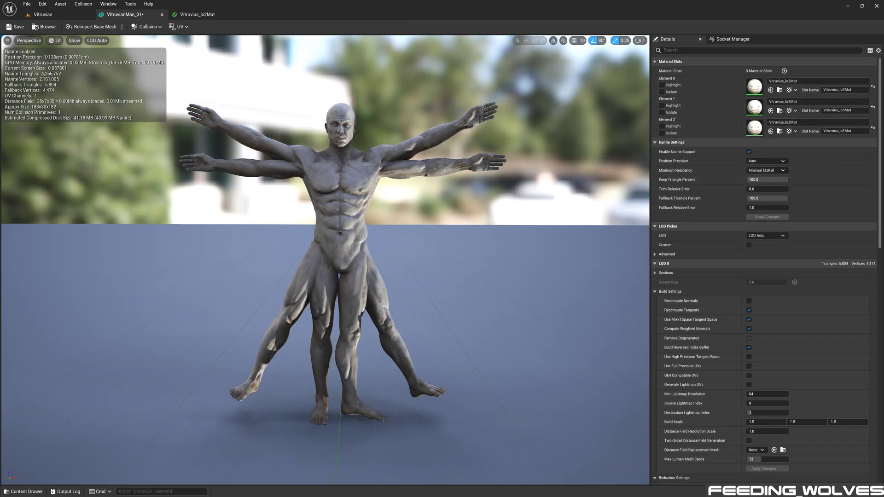
pyautogui.scroll(5, 325, 260)
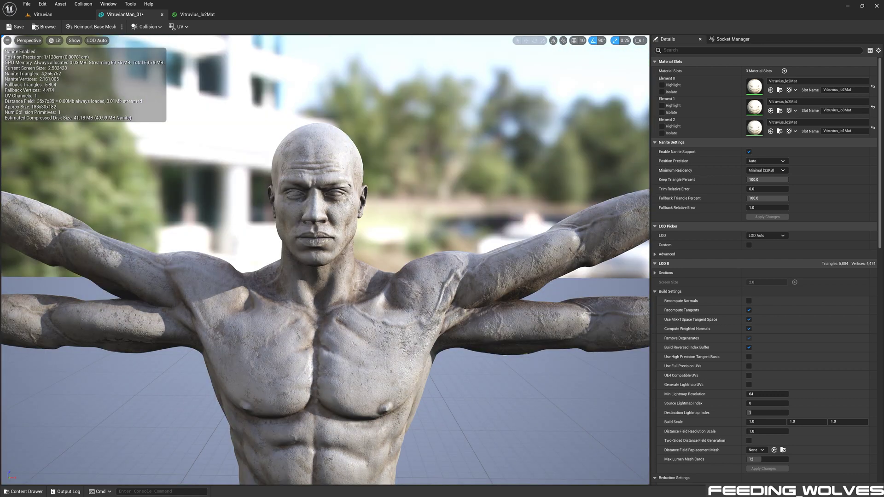